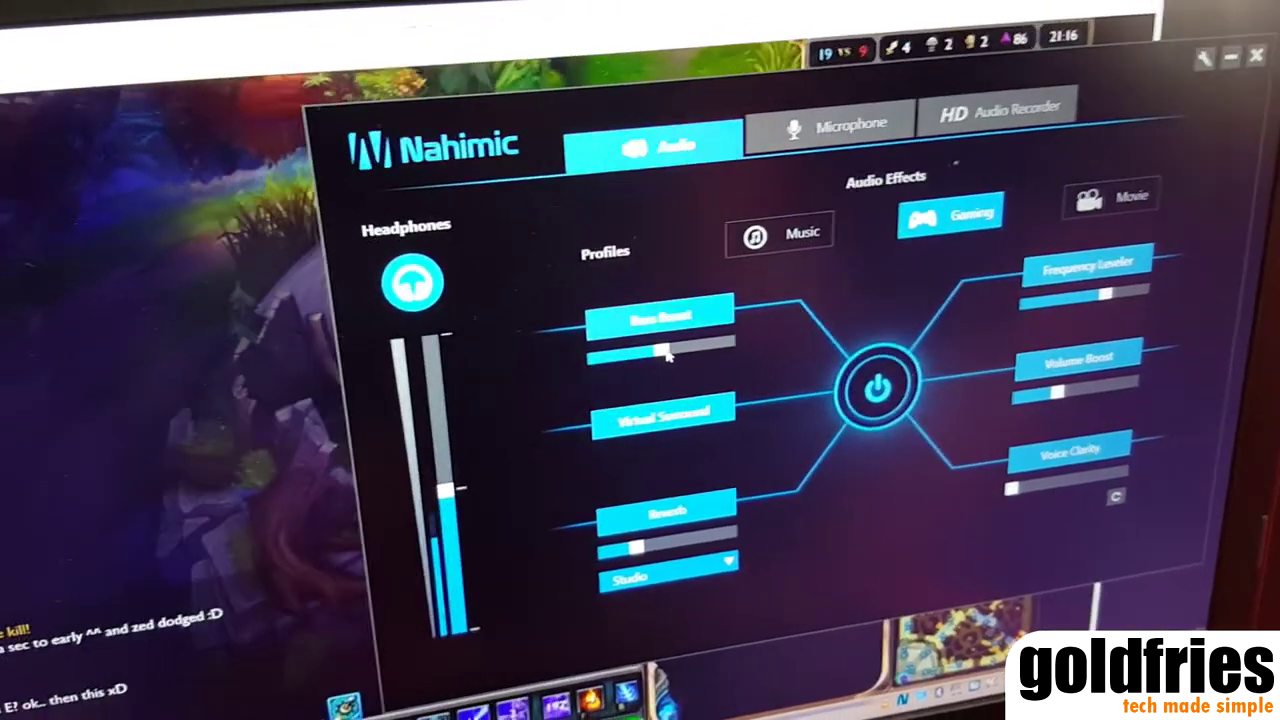
# Step: Raise the Gaming profile's Bass Boost to about 8.3 dB and bring up the Microphone settings
pyautogui.moveTo(668, 356); pyautogui.dragTo(693, 356)
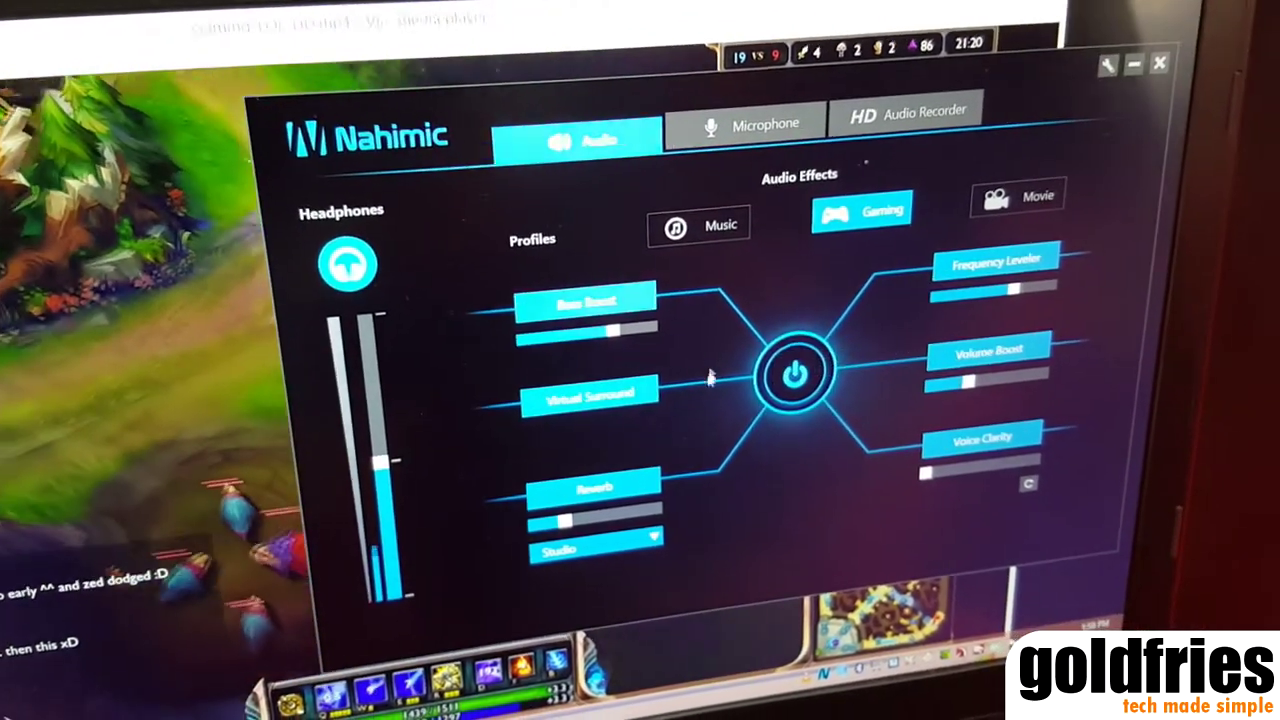
pyautogui.click(718, 145)
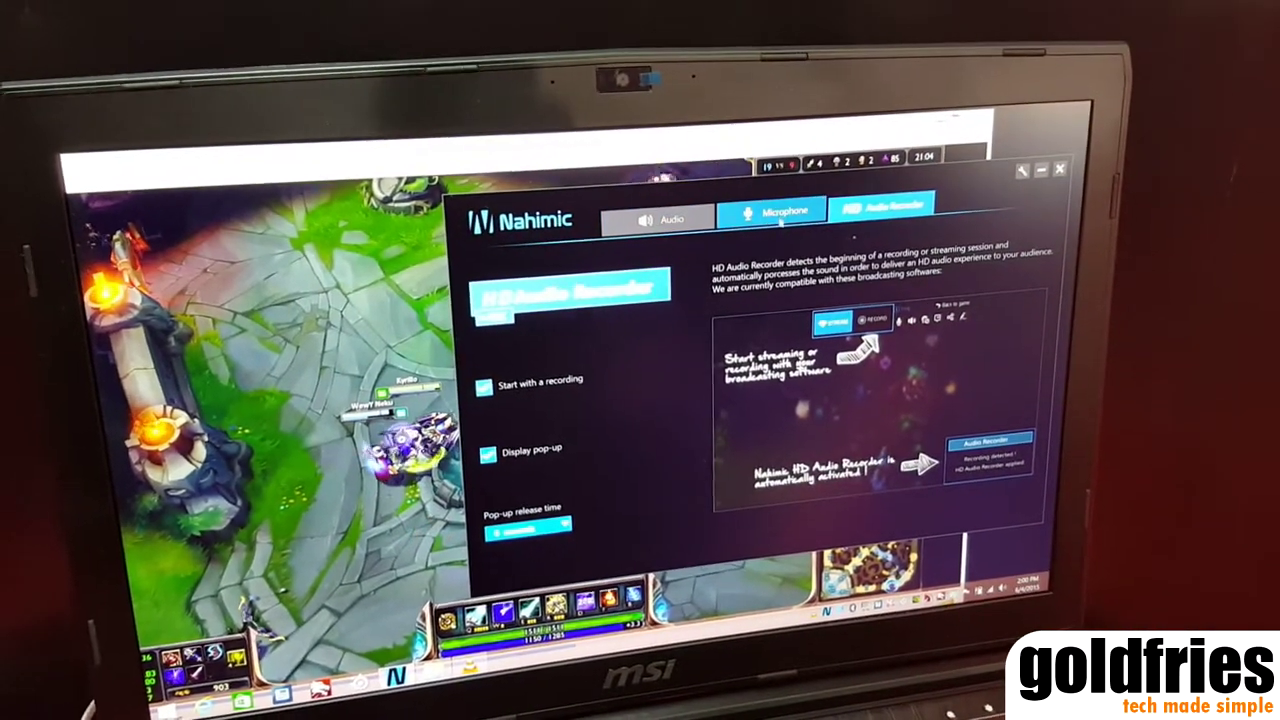
# Step: Switch Nahimic to the HD Audio Recorder tab for recording and streaming settings
pyautogui.click(780, 220)
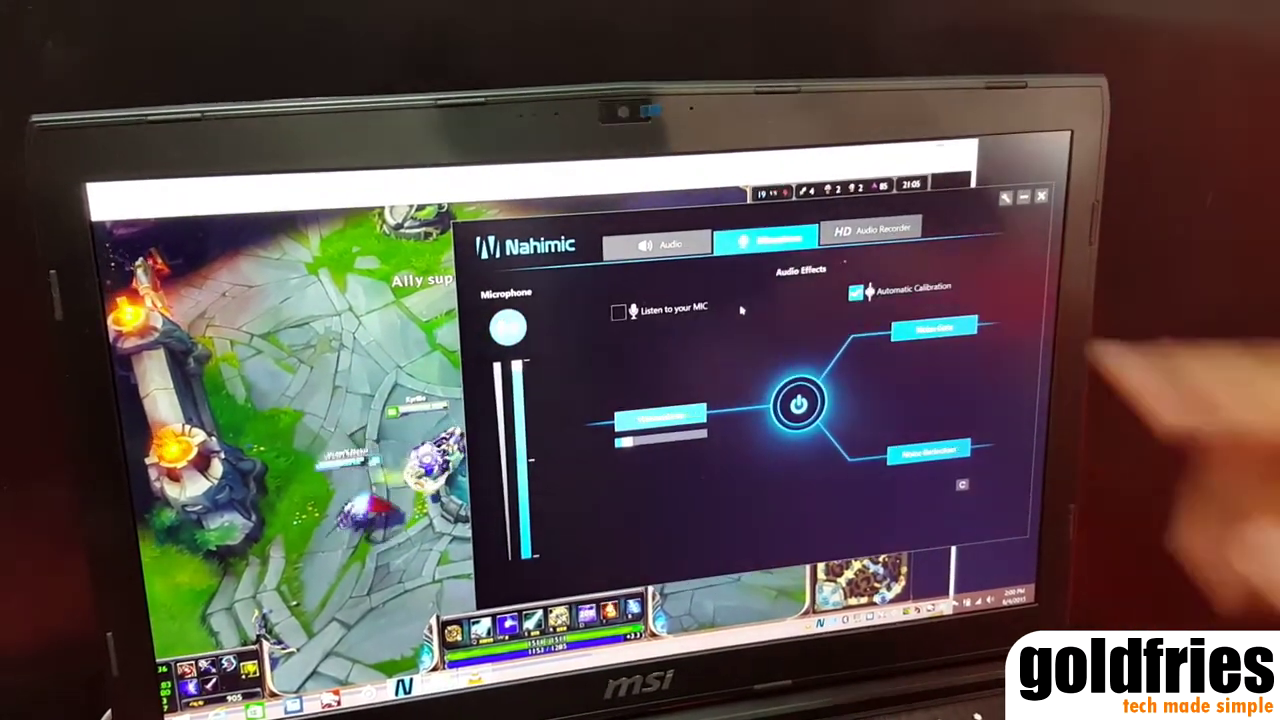